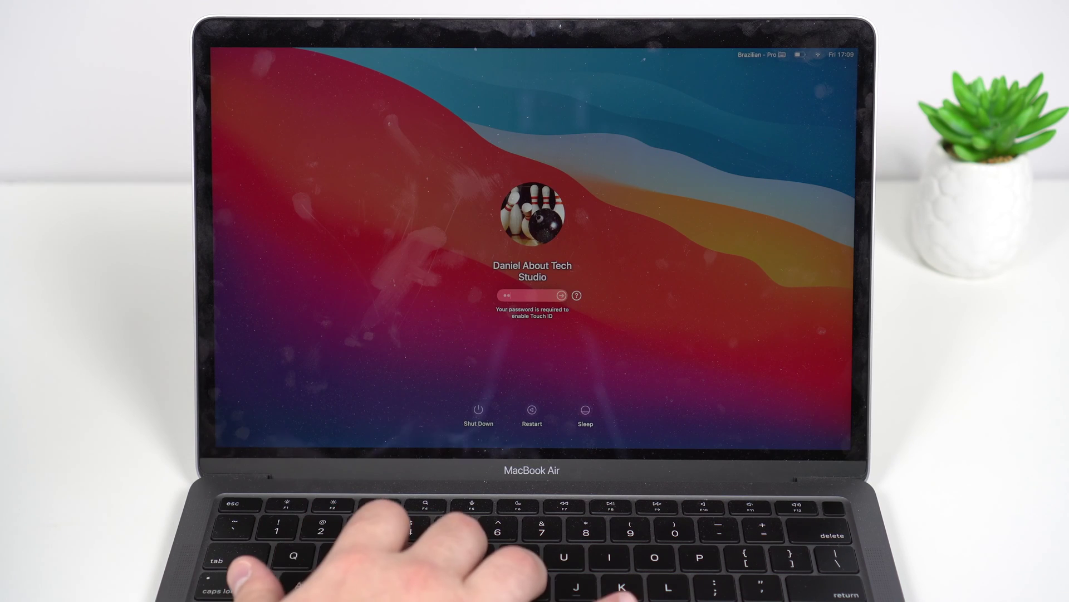
pyautogui.write('abcd')
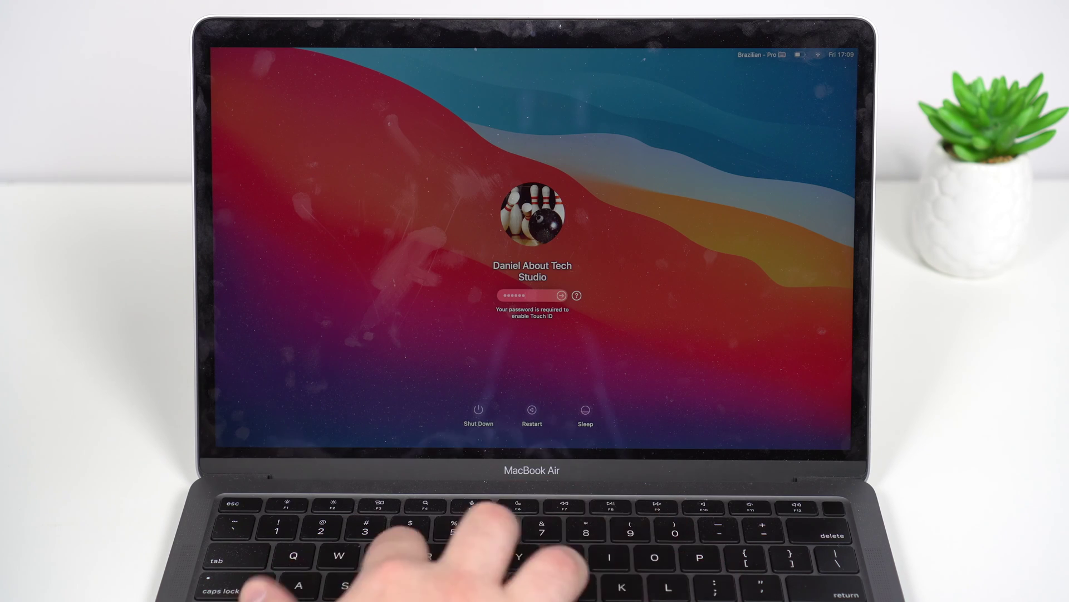
pyautogui.write('abcdef')
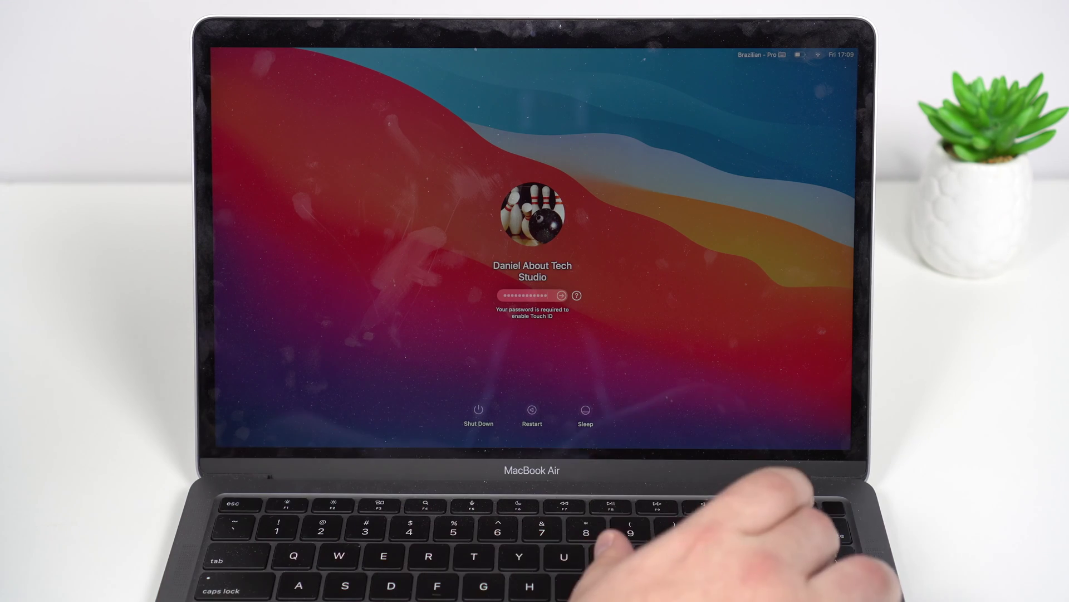
# Submit the account password at the login screen to unlock the MacBook Air
pyautogui.press('Return')
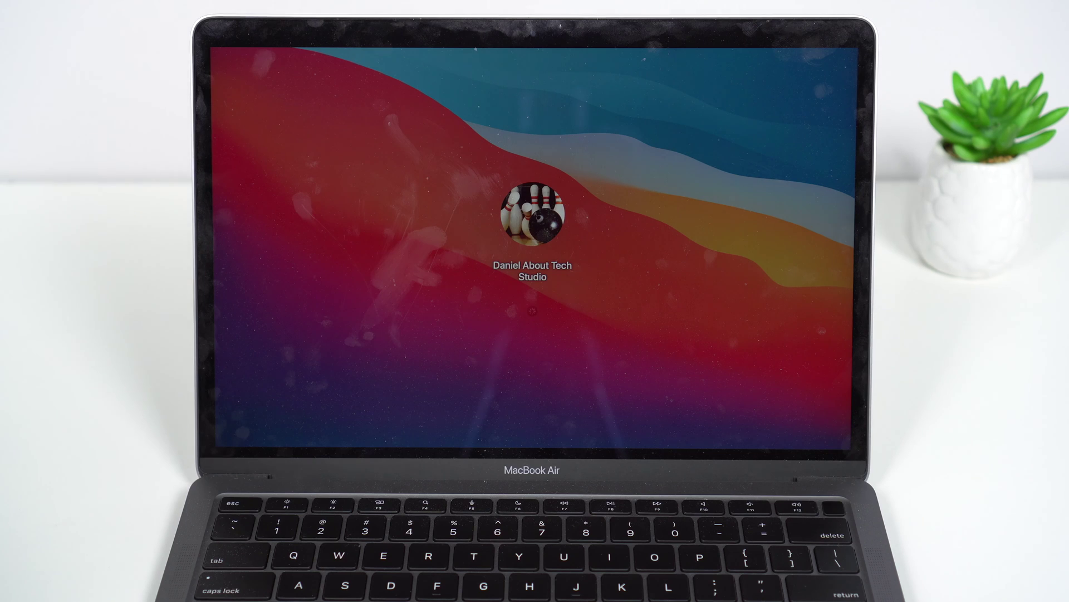